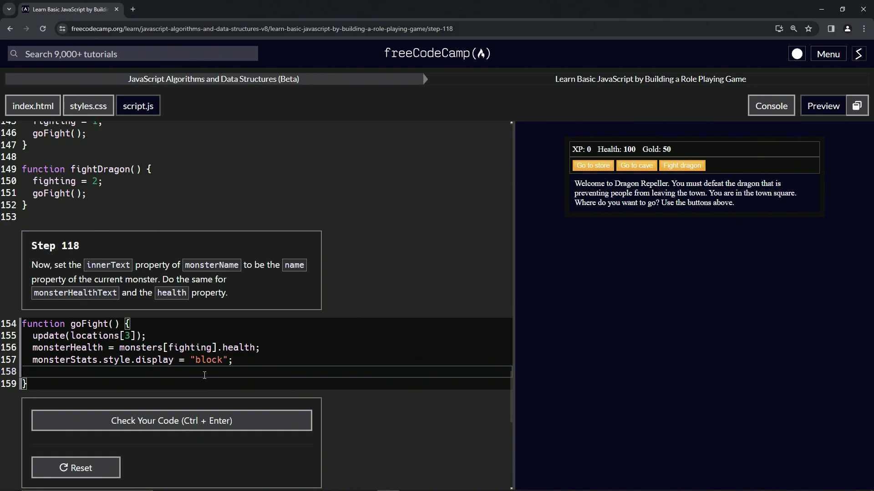
text(mons)
- Complete line 158 as monsterName.innerText = monsters[fighting].name; inside goFight
key(BackSpace)
key(BackSpace)
key(BackSpace)
text(monster)
text(Name.inn)
text(erText)
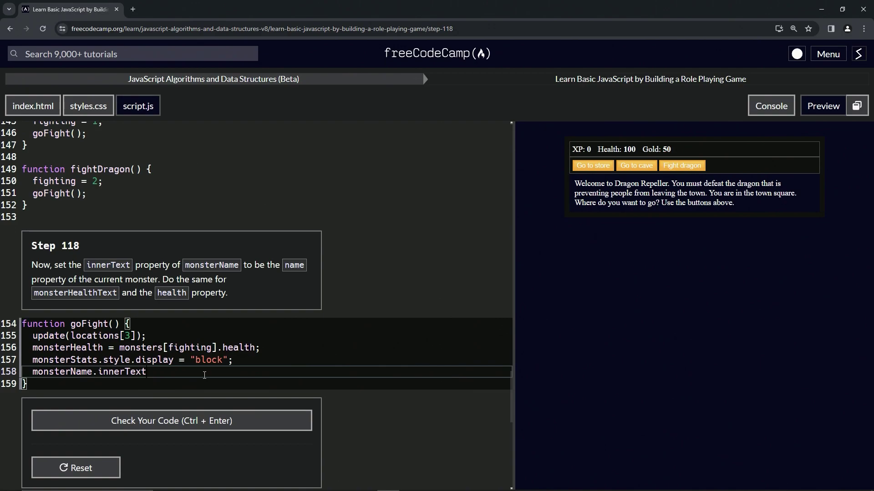
text( = )
text(mons)
text(tersp)
key(BackSpace)
text([fighti)
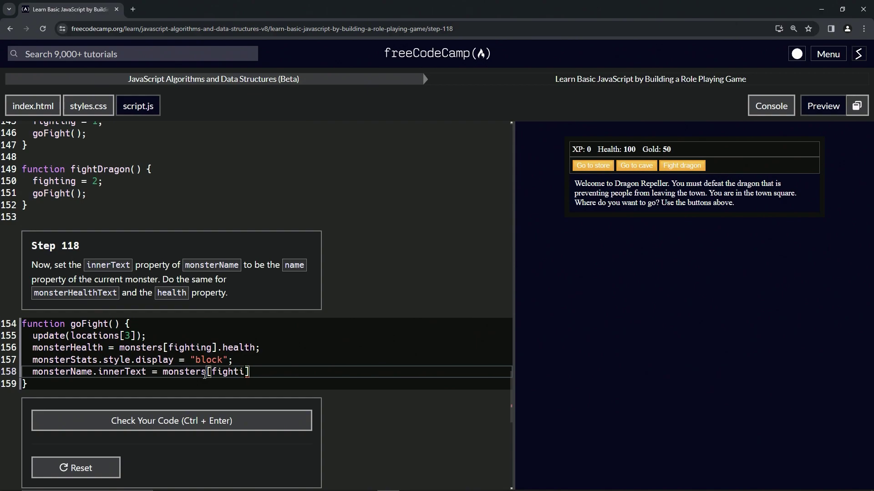
text(ng)
text(].)
text(name;)
click(270, 383)
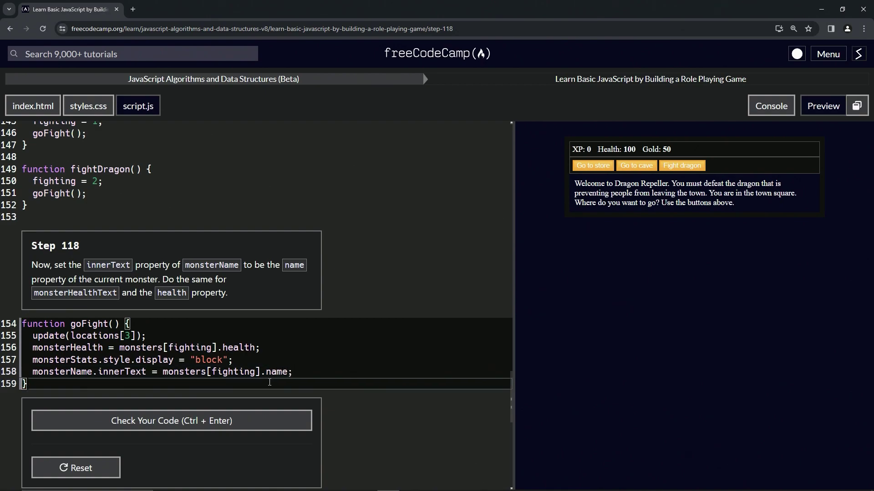
- Add blank lines below goFight's closing brace for a fightDragon() call
key(Return)
key(Return)
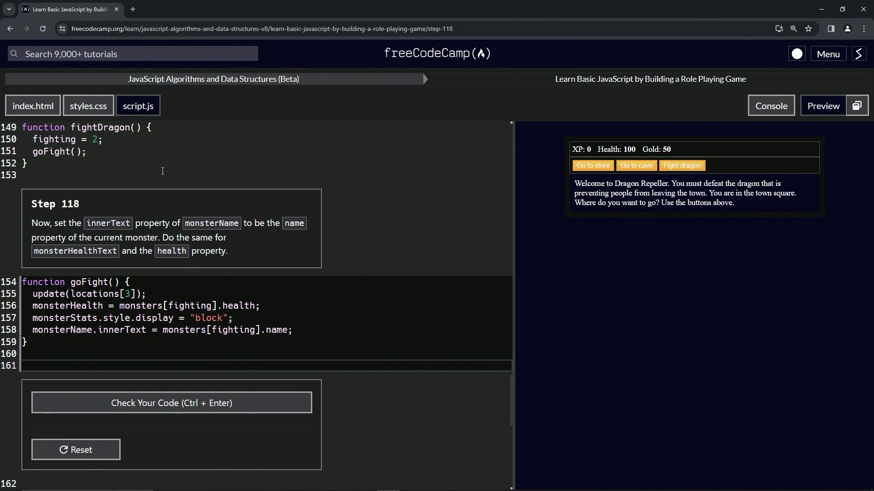
text(fight)
text(Dra)
text(gon()
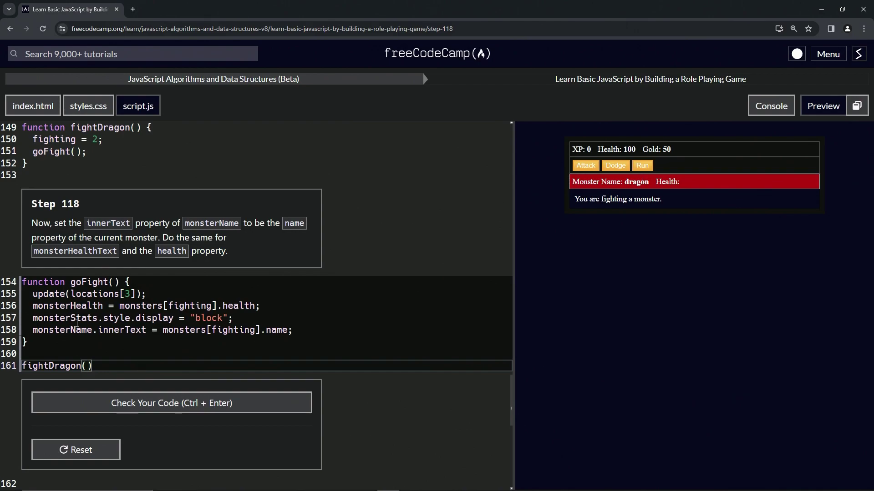
- Test-delete the monsterName statement on line 158, then undo to restore it
click(299, 328)
key(shift+Up)
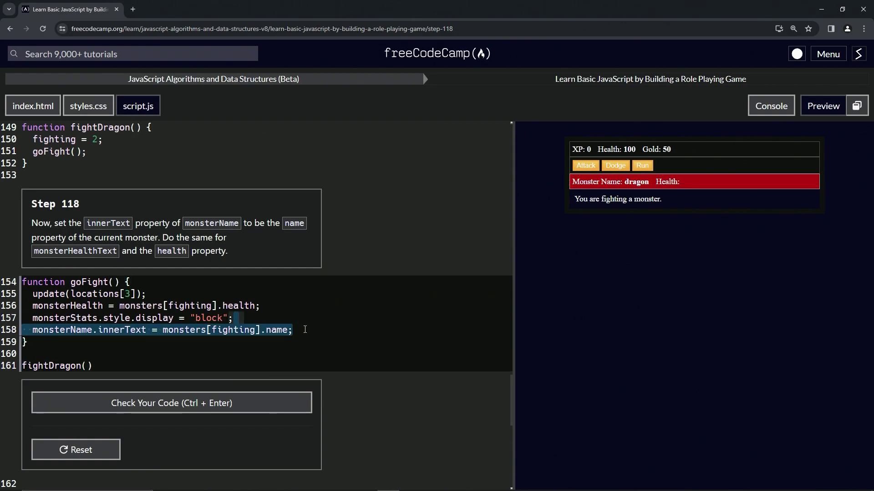
key(BackSpace)
key(ctrl+z)
click(298, 333)
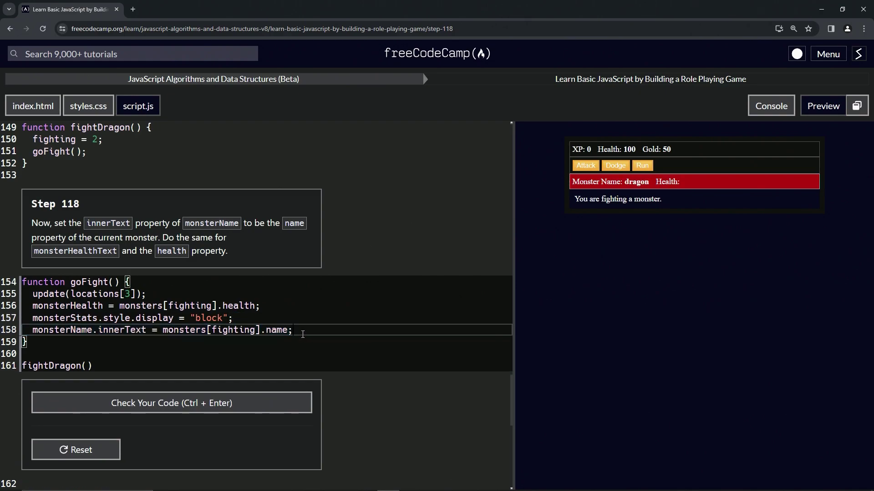
- Duplicate the monsterName statement onto a new line 159
key(shift+Home)
key(ctrl+c)
key(End)
key(Return)
key(ctrl+v)
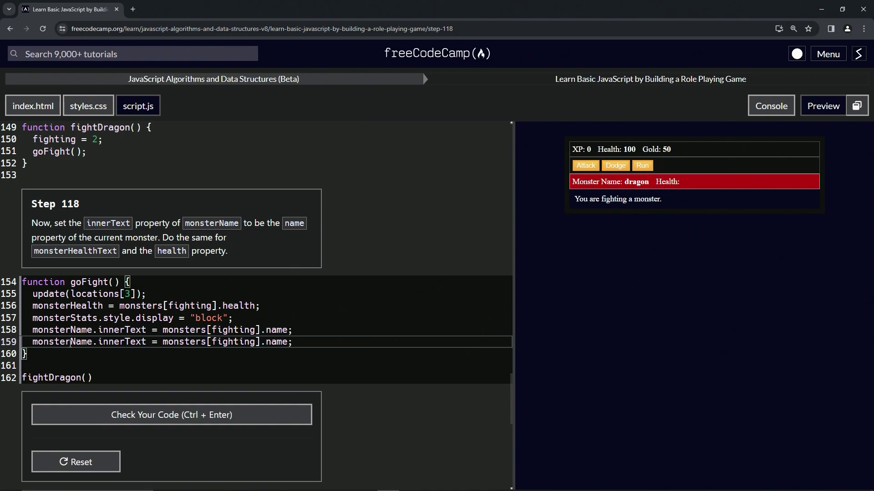
- Change line 159 to monsterHealthText.innerText = monsters[fighting].health
drag(71, 342, 92, 341)
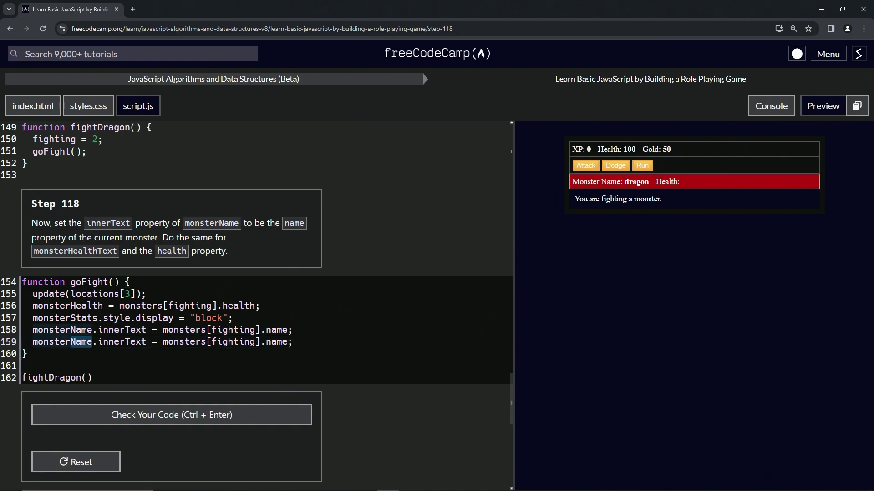
text(Health)
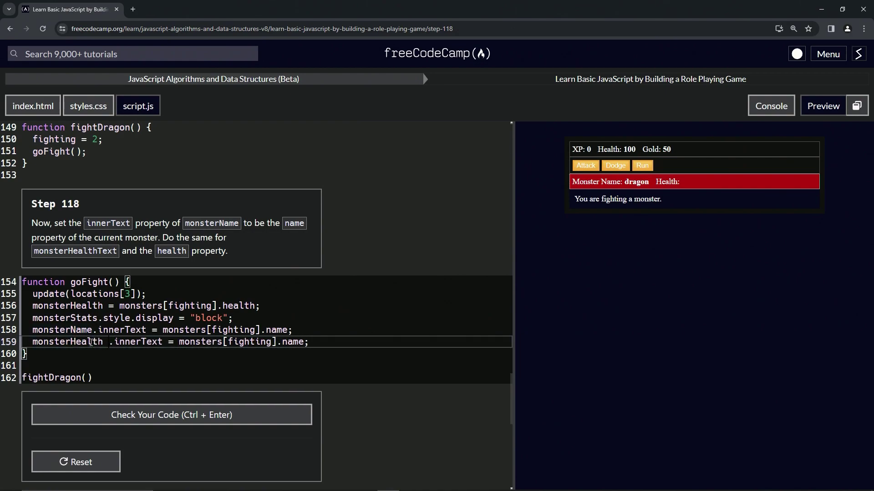
key(BackSpace)
text(Text)
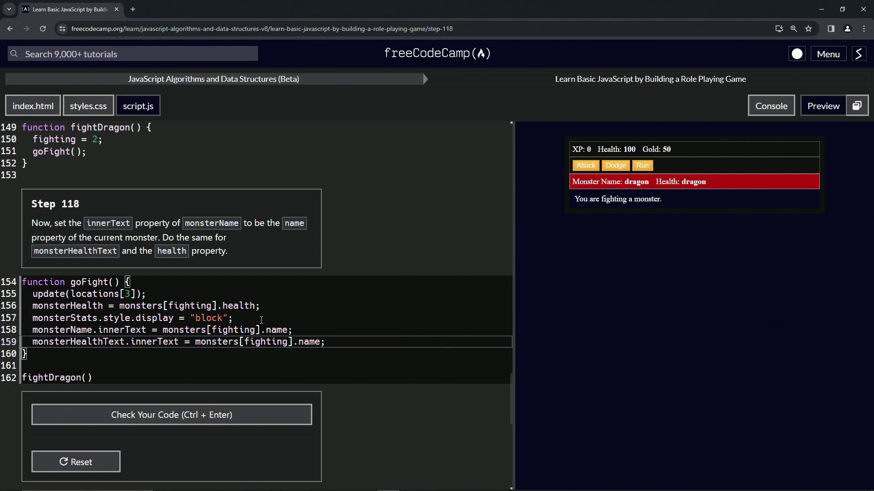
double_click(305, 344)
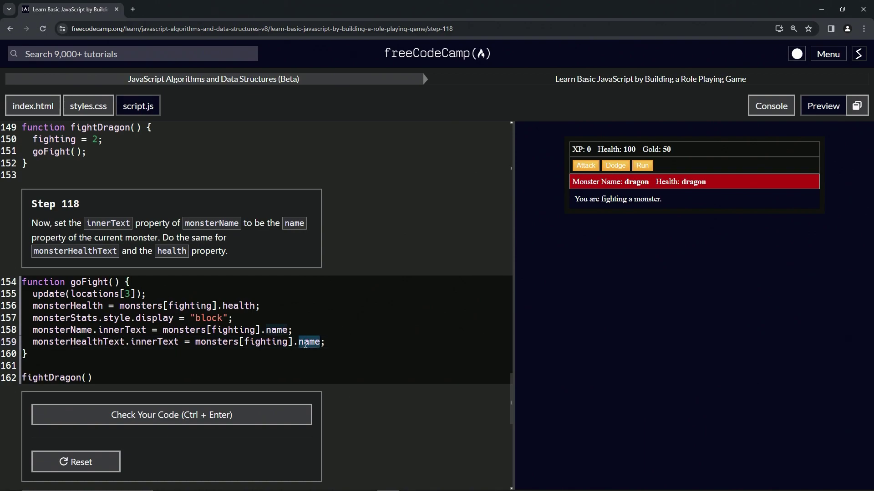
text(health)
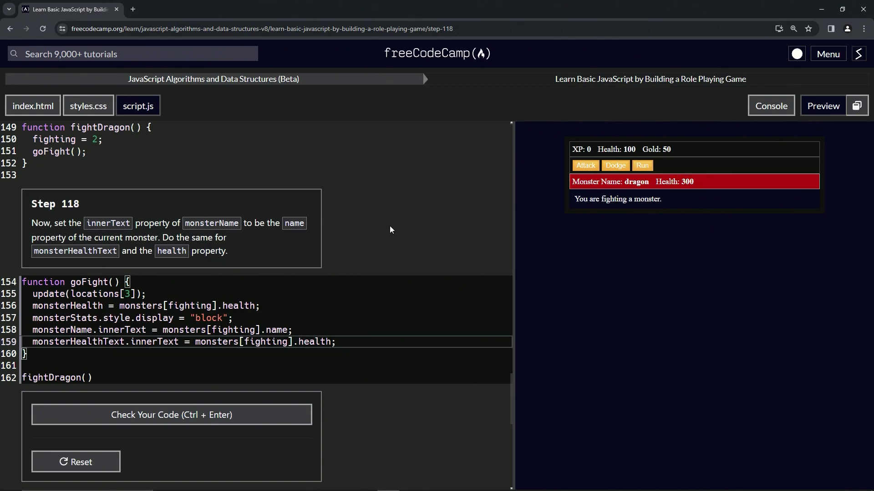
- Check the Step 118 code, then submit it and advance to step 119
click(189, 417)
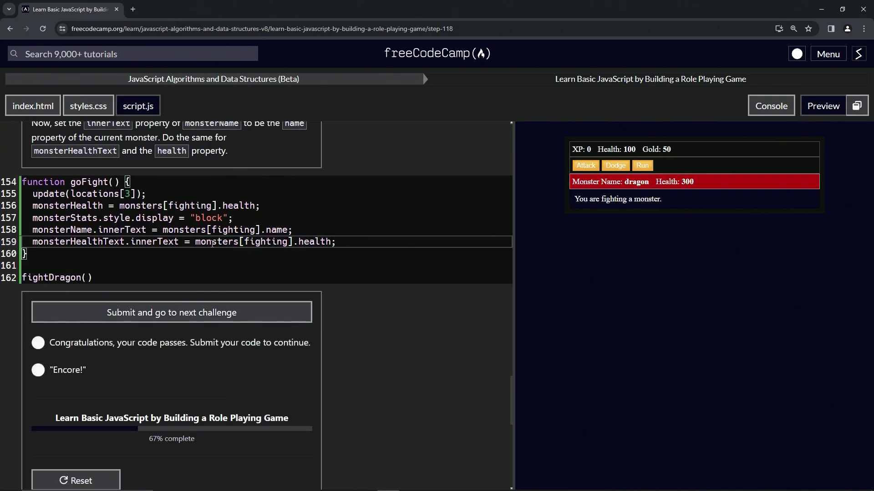
click(165, 316)
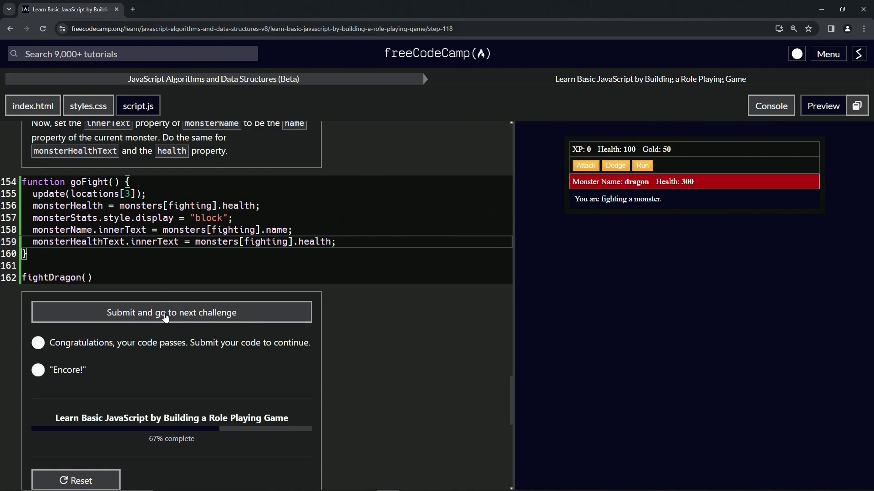